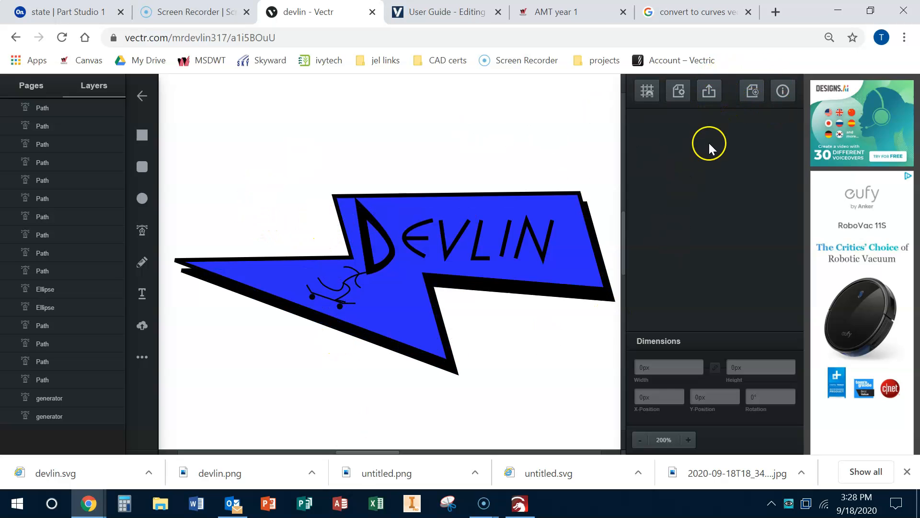
- Download the lightning-bolt logo page from Vectr as a 640 by 640 px SVG and switch to LightBurn
left_click(719, 90)
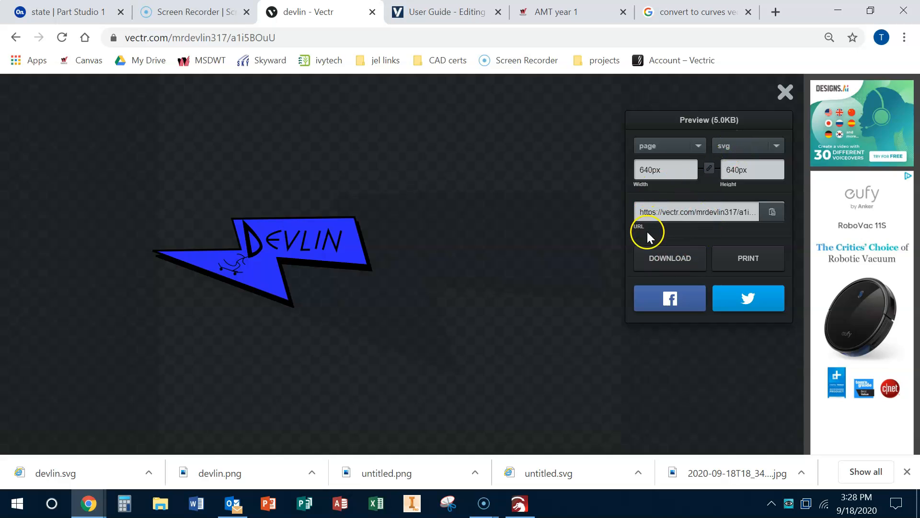
left_click(785, 91)
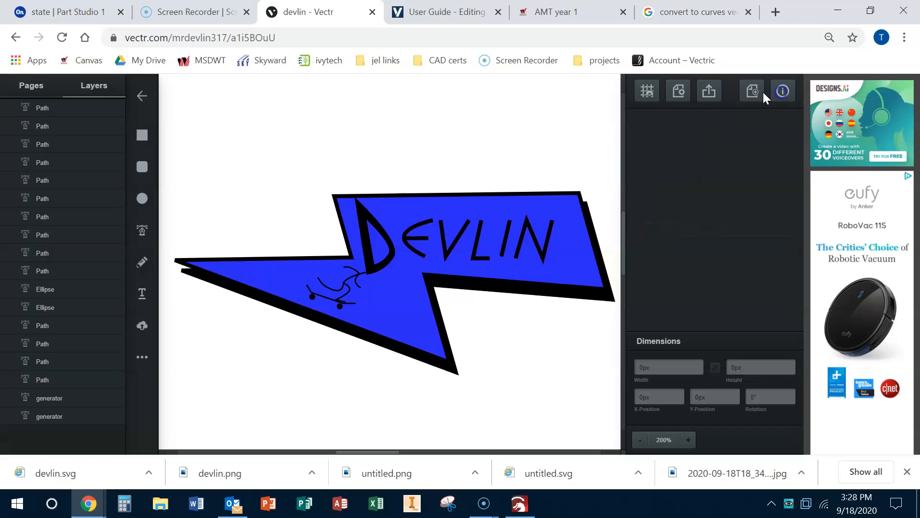
left_click(679, 91)
left_click(649, 129)
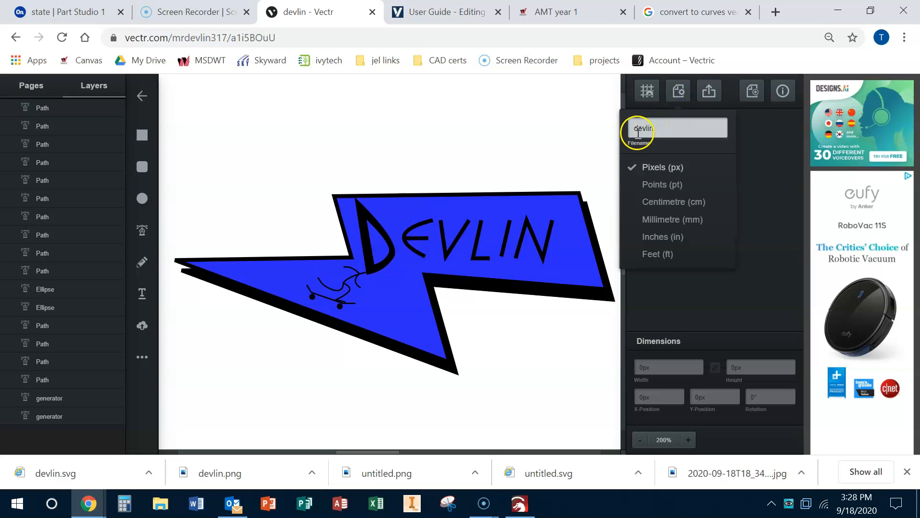
left_click(709, 92)
left_click(685, 259)
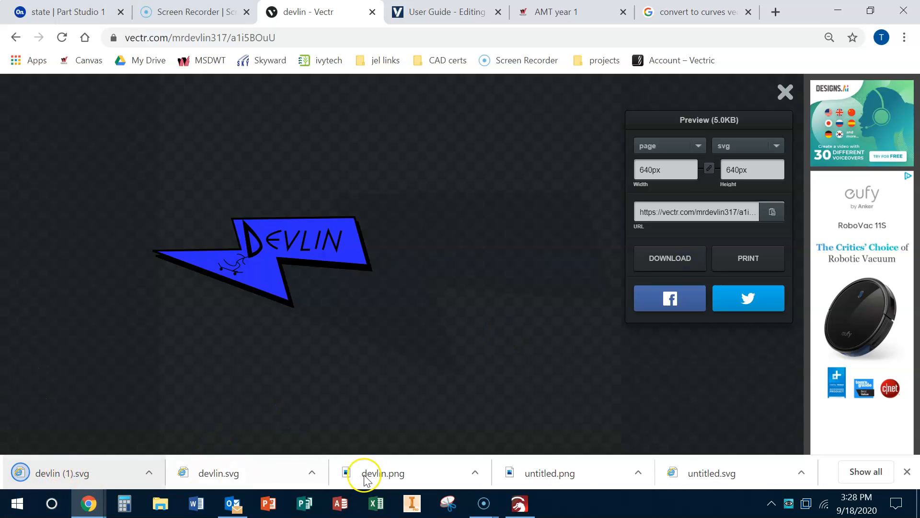
left_click(840, 14)
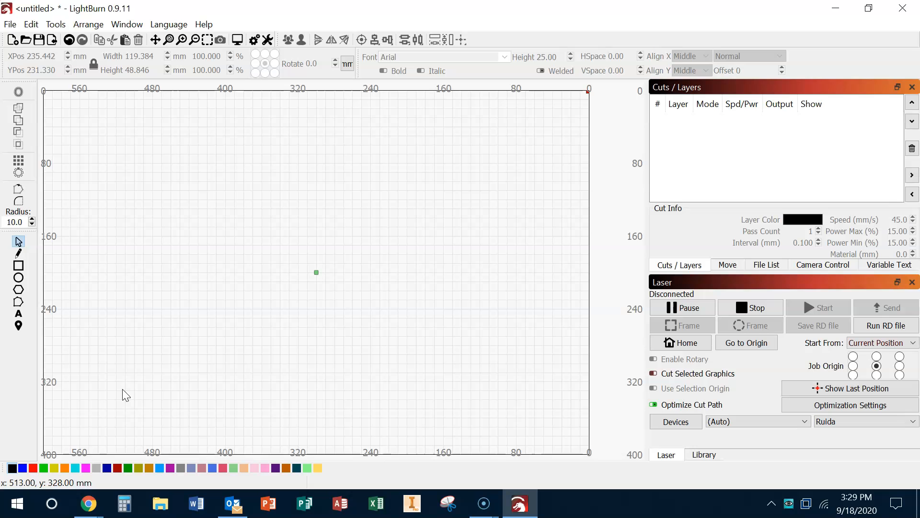
- Import the newest downloaded SVG logo from the Downloads folder into the empty project
left_click(11, 24)
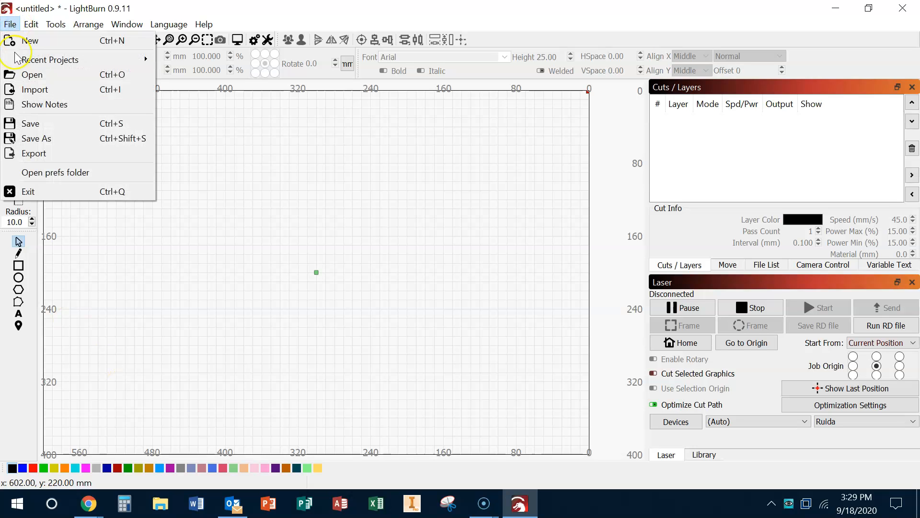
left_click(41, 91)
left_click(152, 121)
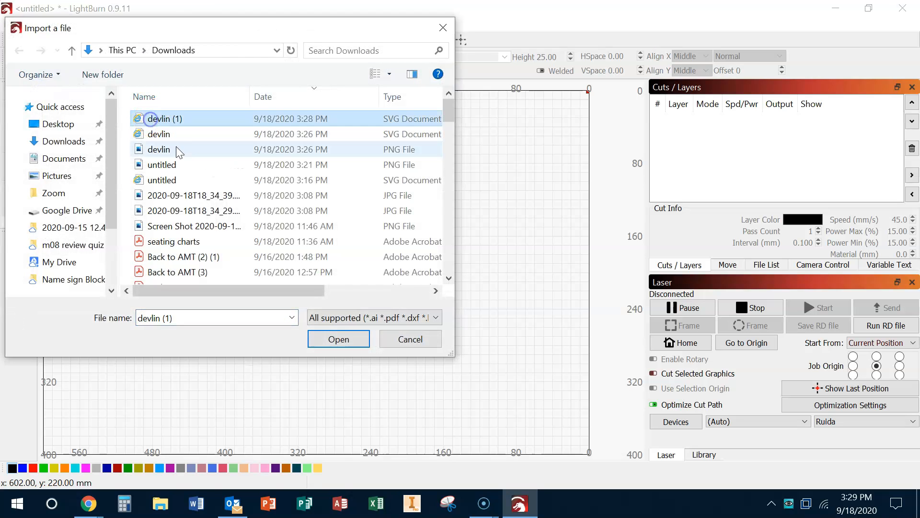
left_click(336, 340)
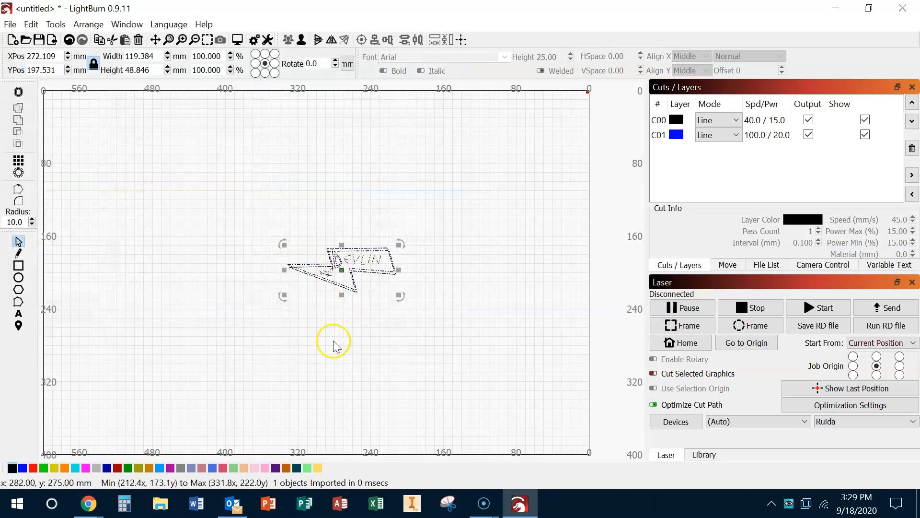
- Examine the imported logo's outlines, lettering and skateboarder figure up close and at full extent
left_click(336, 345)
scroll(335, 268, "up", 6)
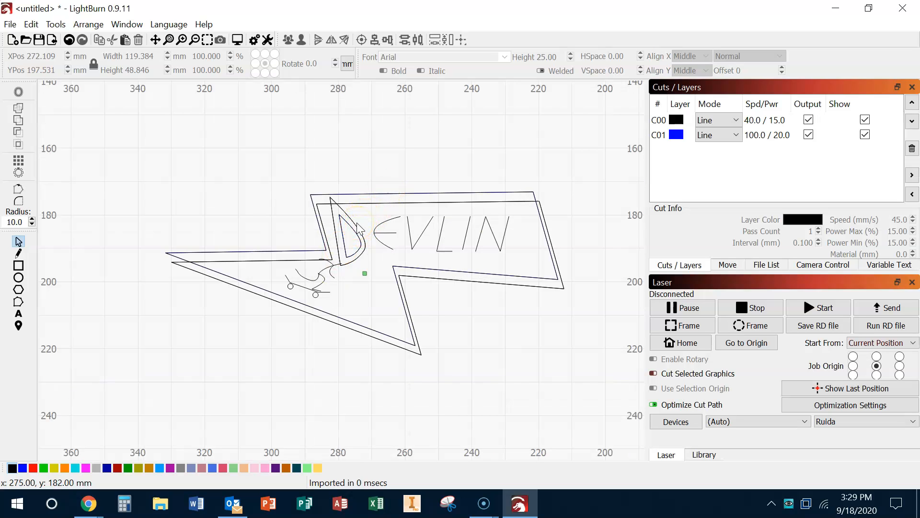
scroll(359, 229, "down", 3)
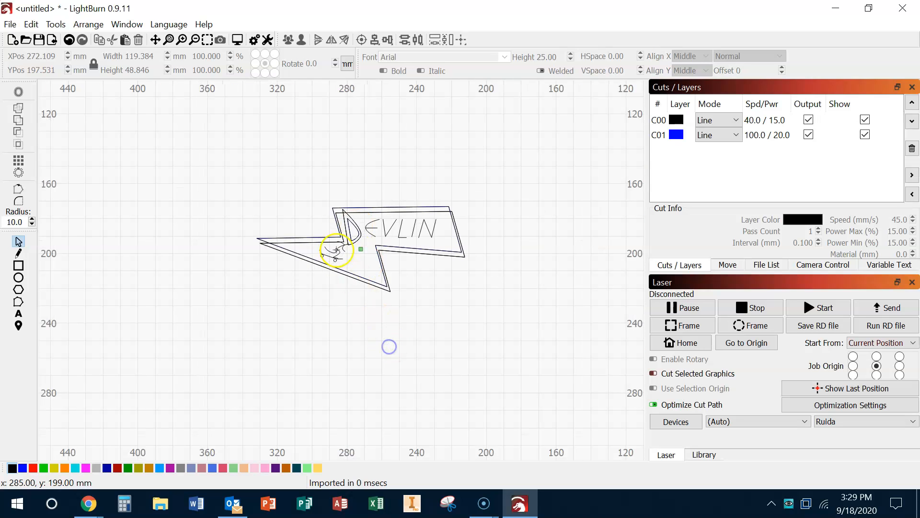
scroll(334, 238, "up", 2)
scroll(333, 238, "down", 1)
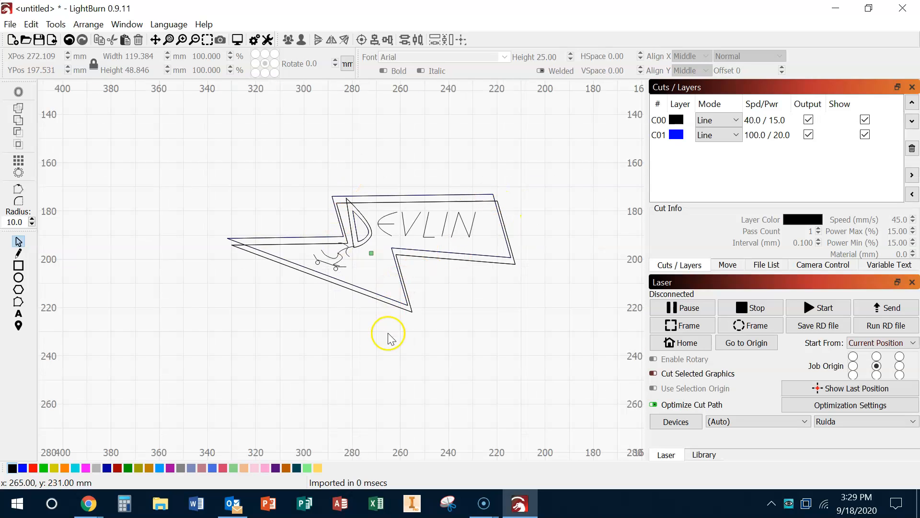
scroll(427, 344, "down", 3)
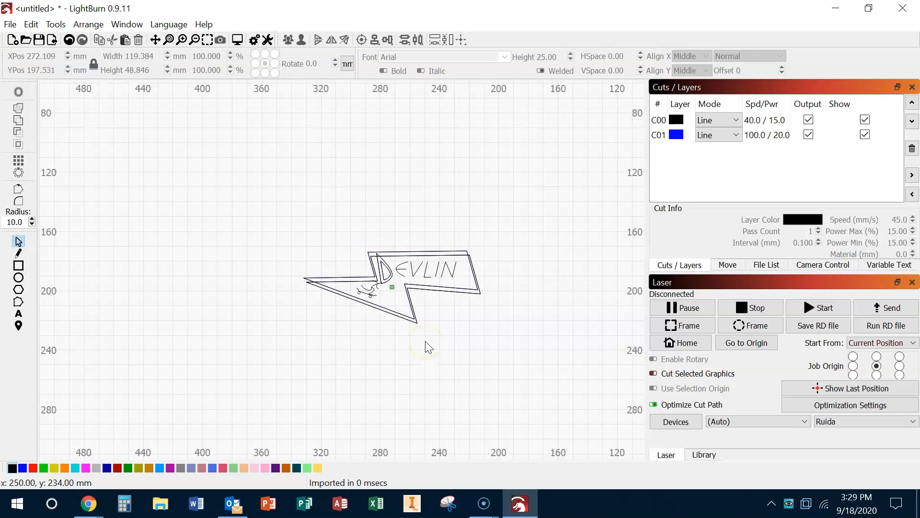
scroll(428, 347, "down", 1)
left_click_drag(425, 341, 405, 309)
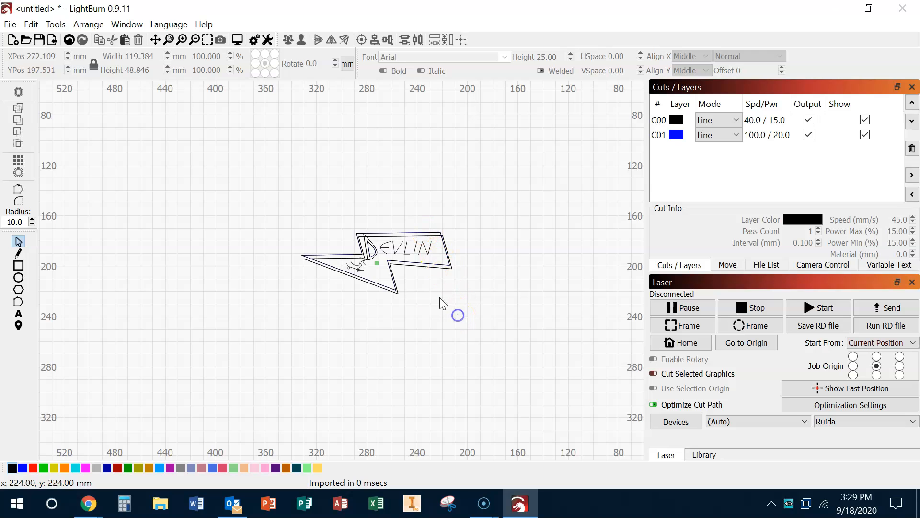
scroll(458, 319, "up", 4)
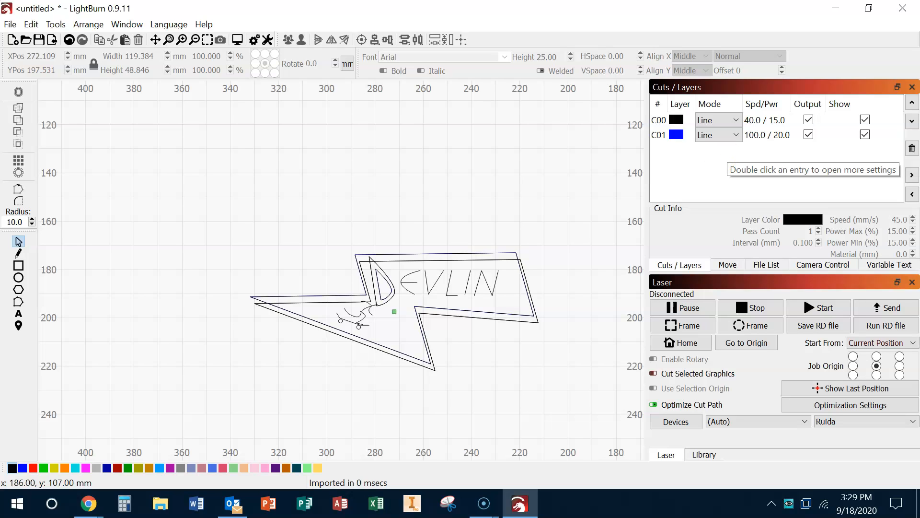
- Draw a rectangle of about 162 by 94 mm around the logo and resize it to 4 by 4 inches with proportions unlocked
left_click(18, 265)
mouse_move(199, 173)
left_mouse_down()
mouse_move(366, 353)
mouse_move(591, 399)
left_mouse_up()
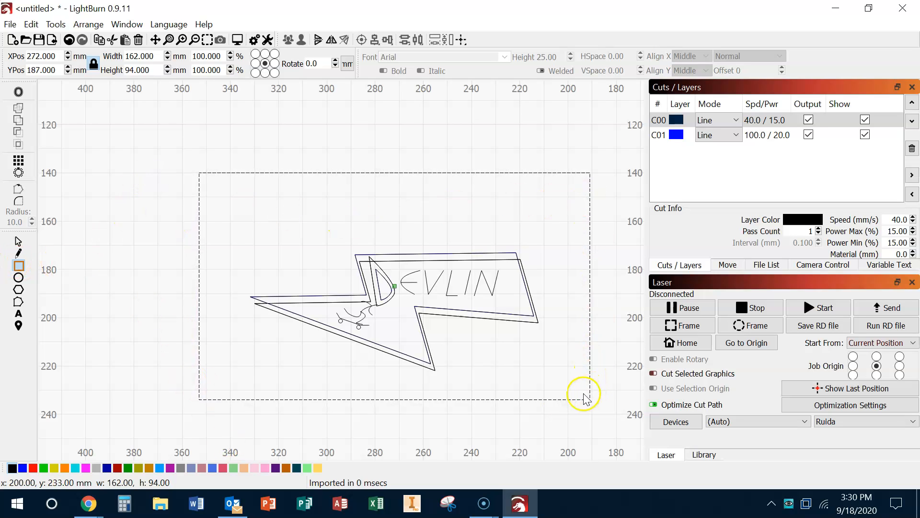
left_click_drag(129, 57, 156, 59)
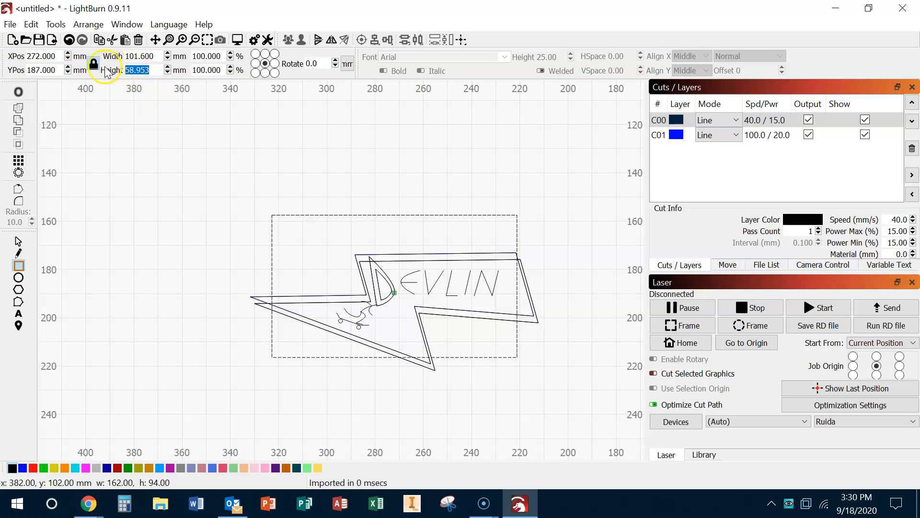
left_click(141, 72)
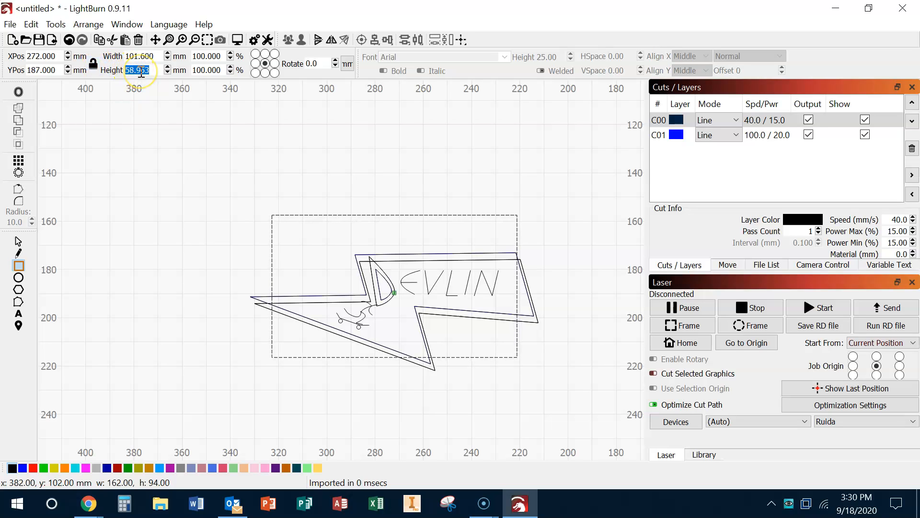
type("4\"")
key("Return")
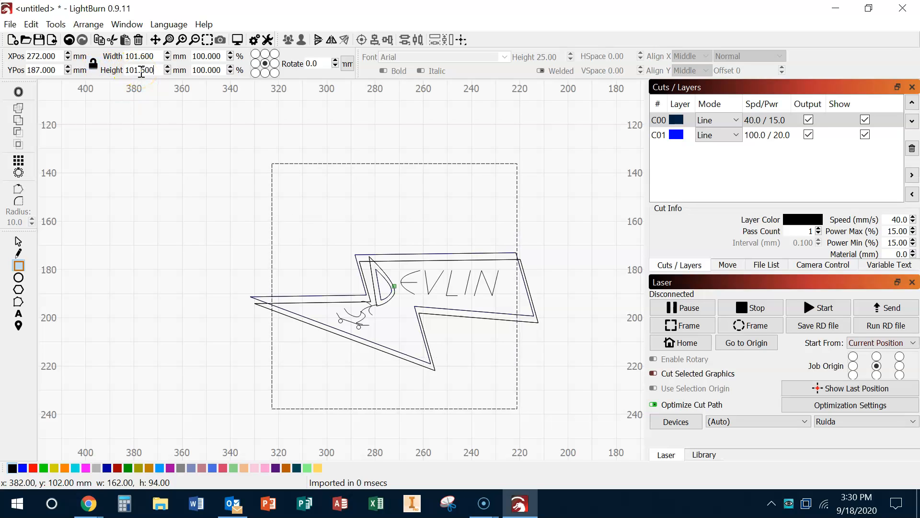
left_click_drag(337, 163, 344, 180)
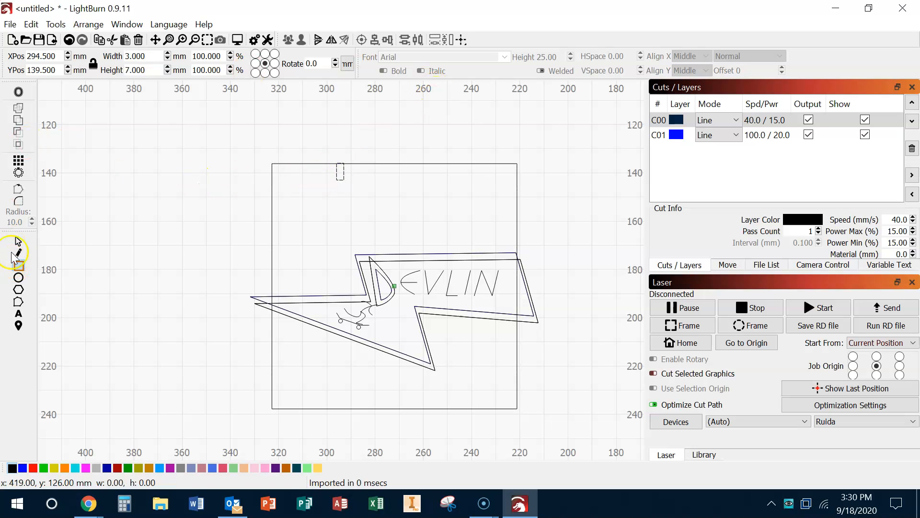
left_click(18, 242)
left_click(341, 173)
key("Delete")
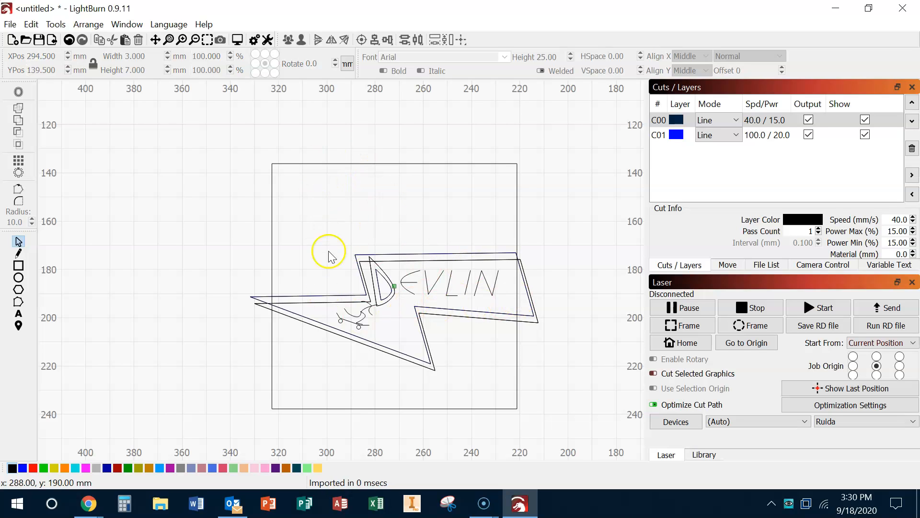
- Stretch both vertical sides of the square outward to a width of about 134 mm so it encloses the logo
left_click(358, 166)
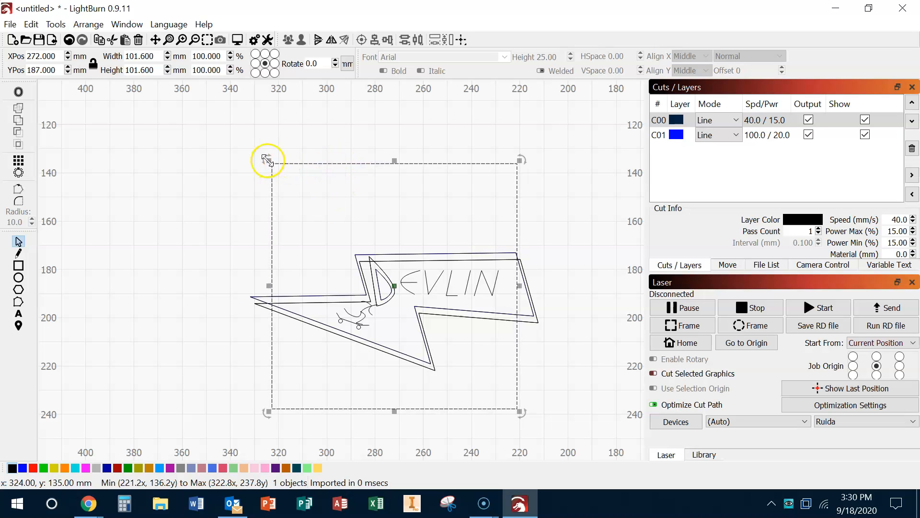
left_click_drag(520, 286, 555, 288)
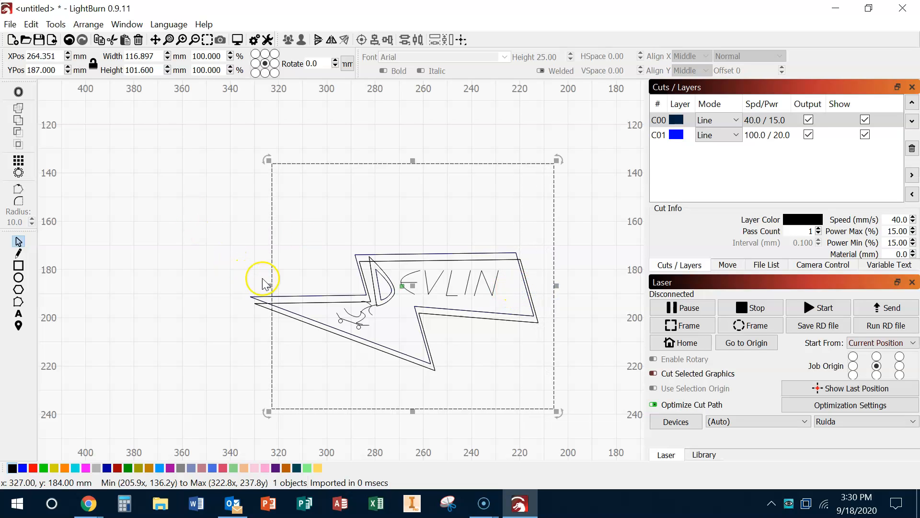
left_click_drag(270, 286, 231, 286)
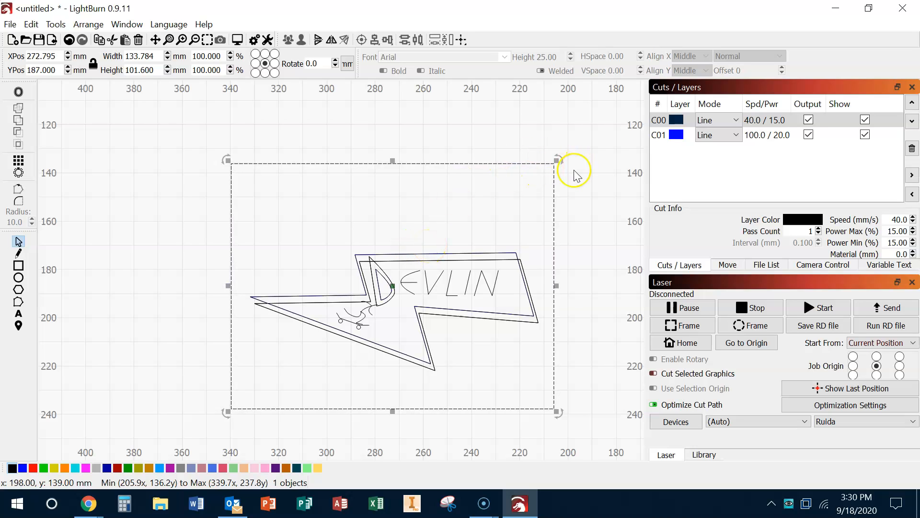
- Assign the enclosing rectangle to the yellow layer C29 and disable that layer's output
left_click(318, 469)
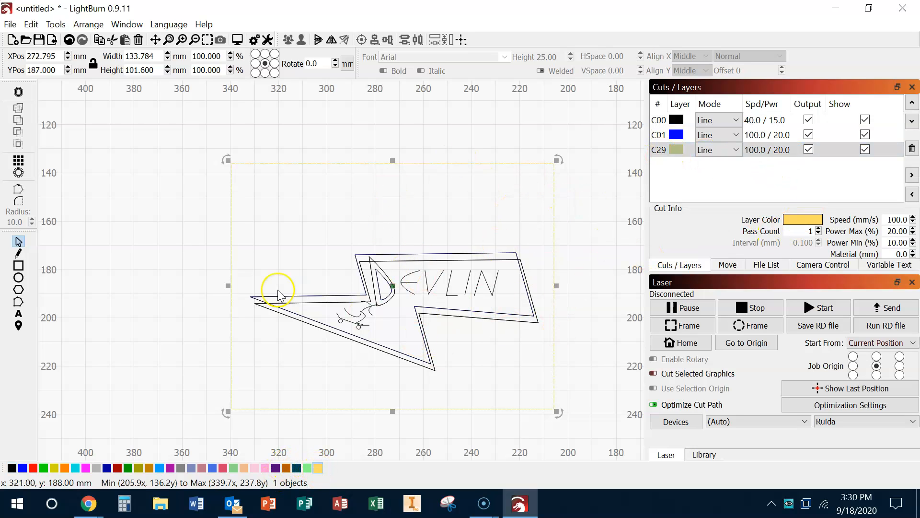
left_click(809, 150)
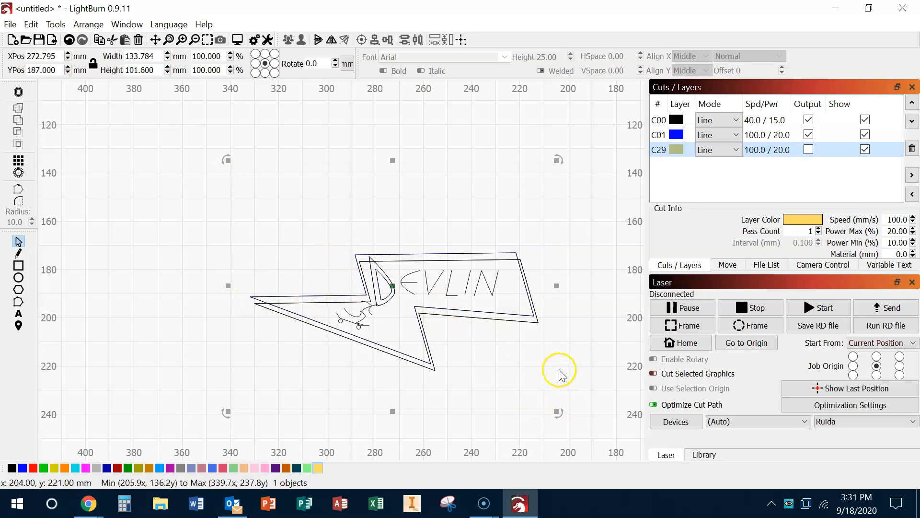
- Draw a straight-segment outline loosely all around the lightning-bolt logo on the yellow layer with the line tool
left_click(18, 254)
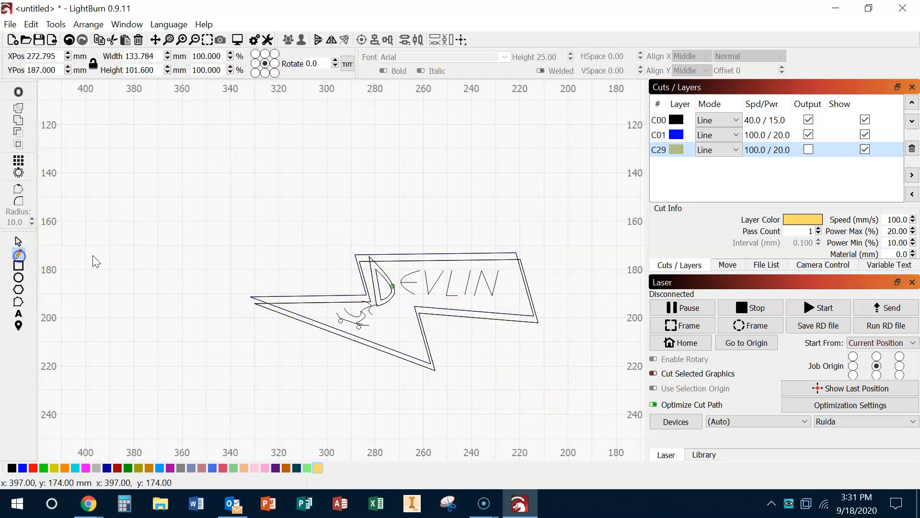
left_click(242, 287)
left_click(355, 287)
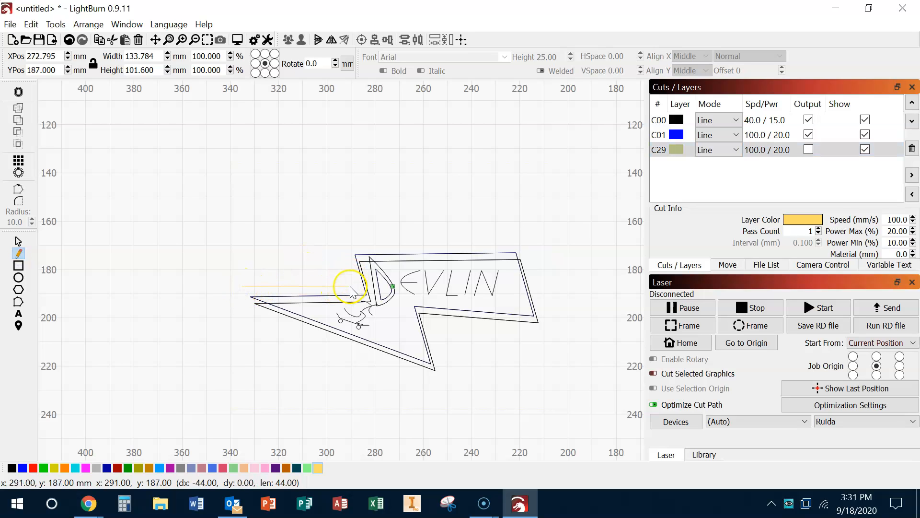
left_click(345, 246)
left_click(530, 247)
left_click(556, 331)
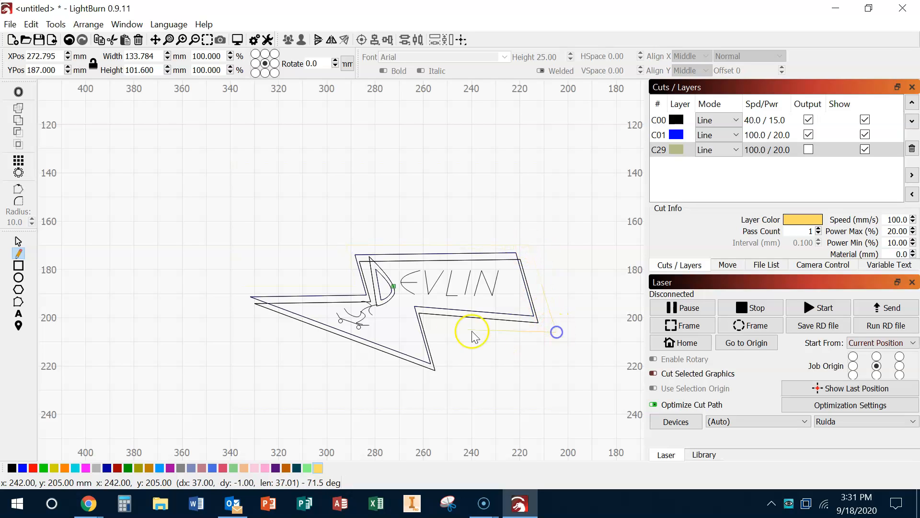
left_click(428, 322)
left_click(443, 376)
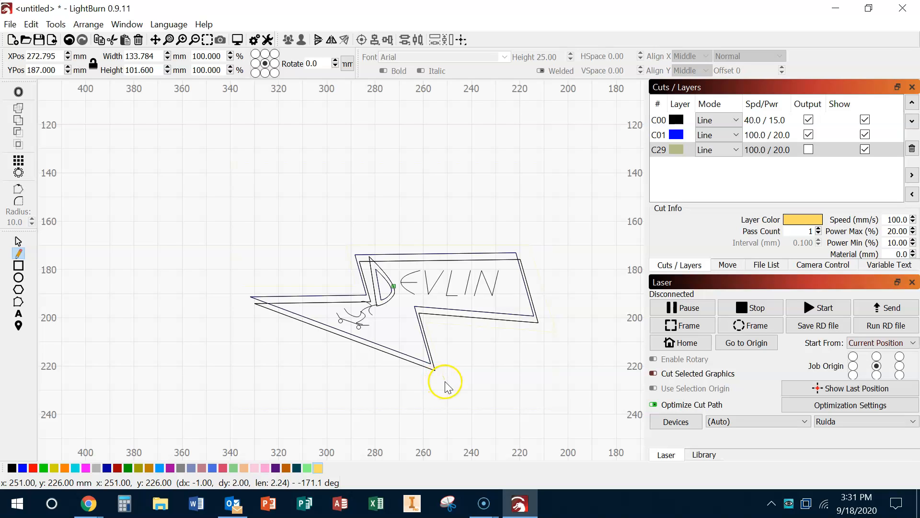
scroll(445, 387, "up", 3)
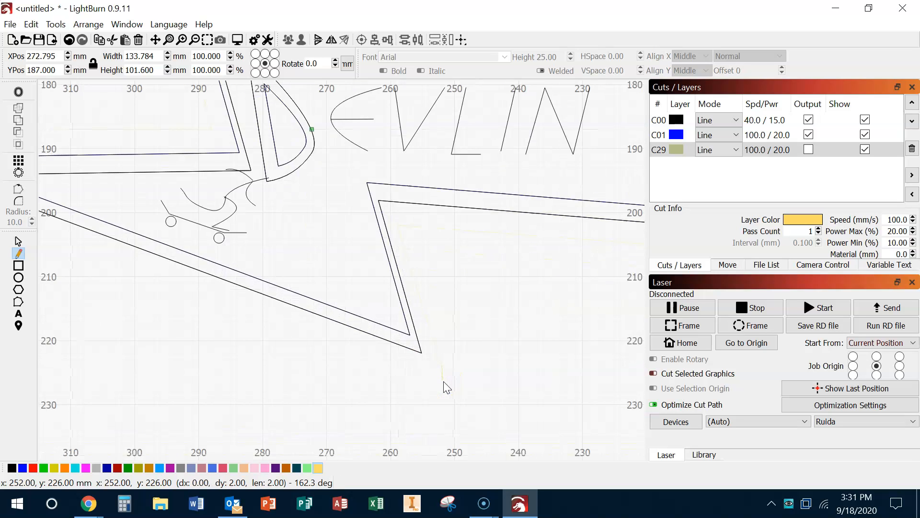
left_click(445, 375)
left_click_drag(339, 340, 548, 435)
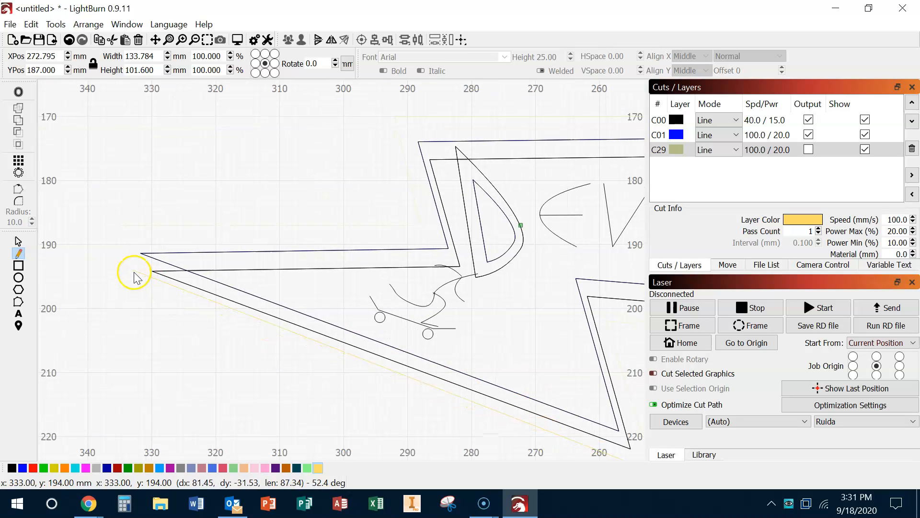
left_click(90, 246)
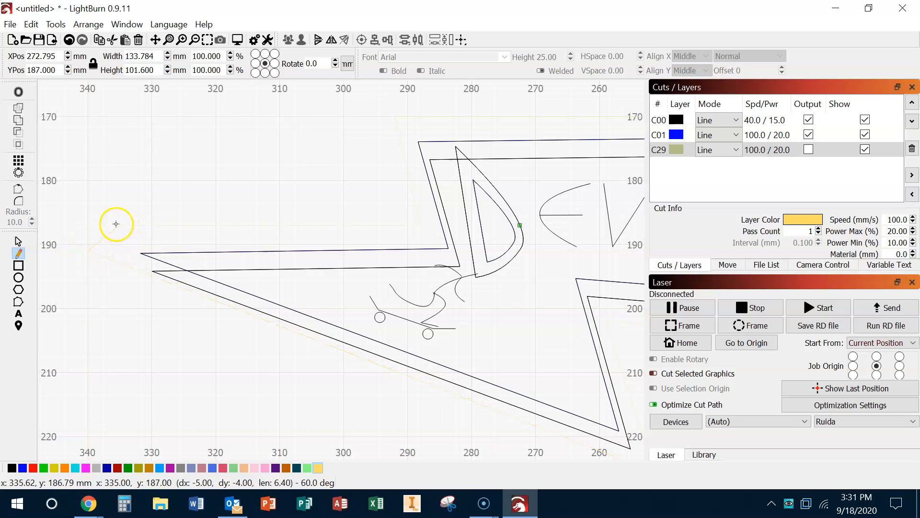
- Assign the enclosing rectangle to the red layer C02
scroll(187, 288, "down", 3)
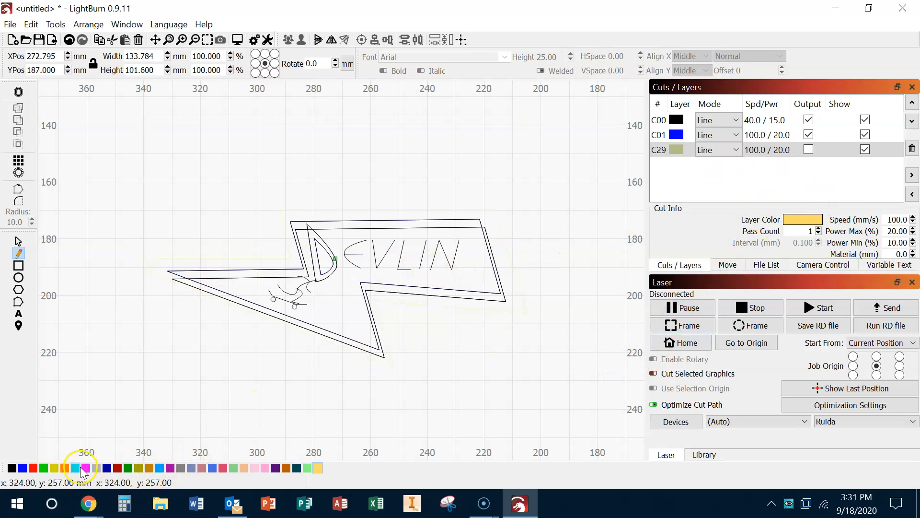
left_click(33, 468)
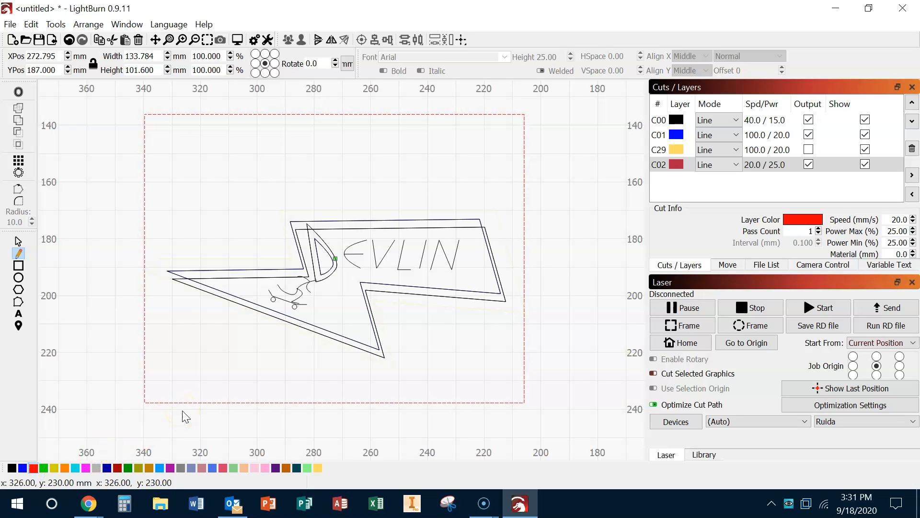
left_click(18, 253)
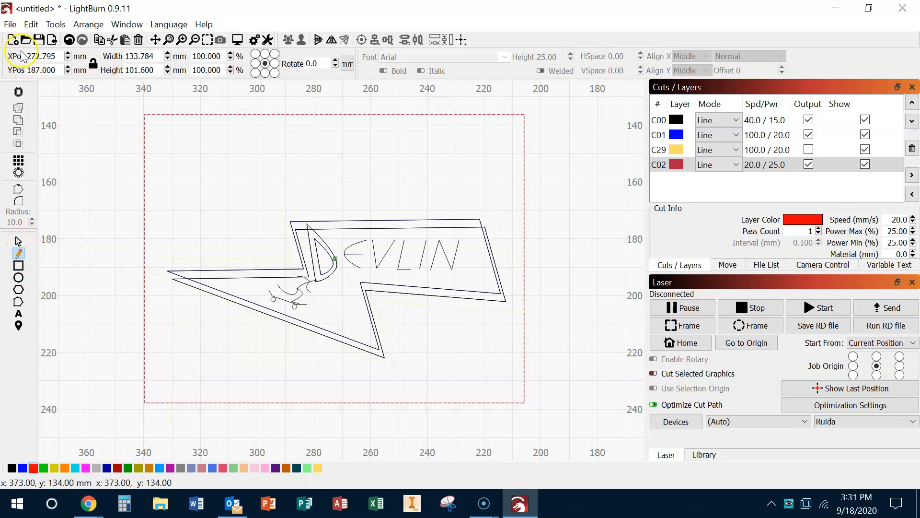
left_click(113, 270)
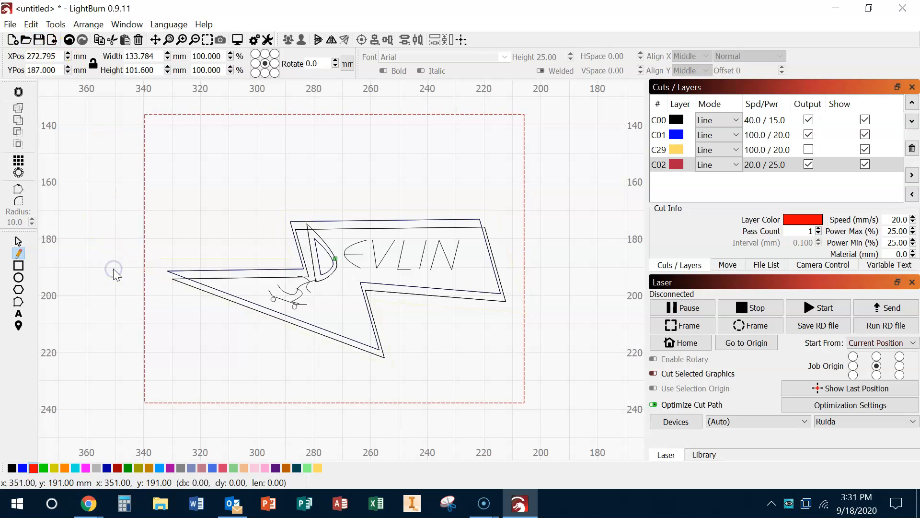
left_click(106, 315)
left_click(18, 241)
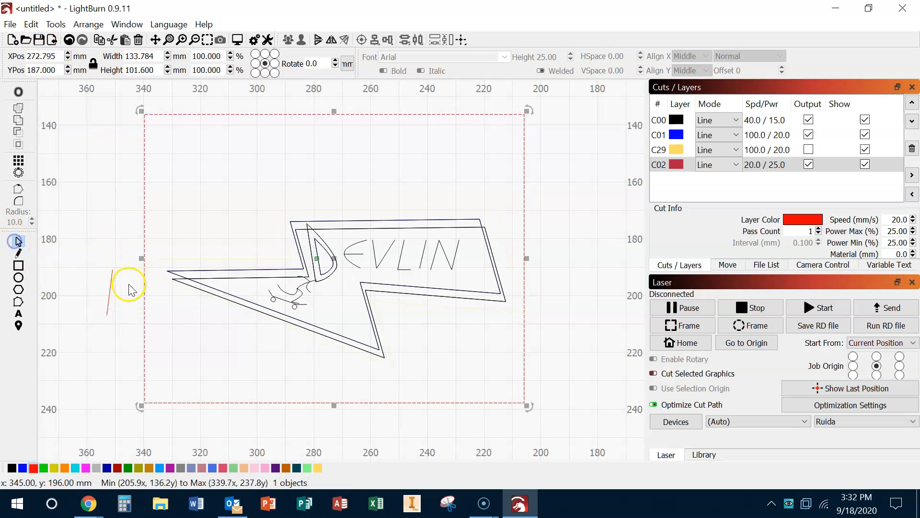
left_click(110, 291)
key("Delete")
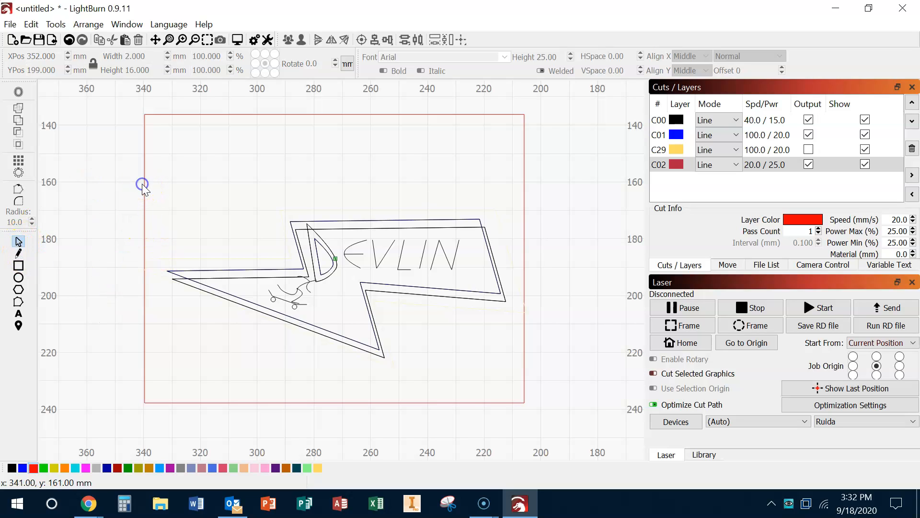
- Move the yellow straight-segment outline around the logo to the red layer C02
left_click(320, 469)
left_click(154, 275)
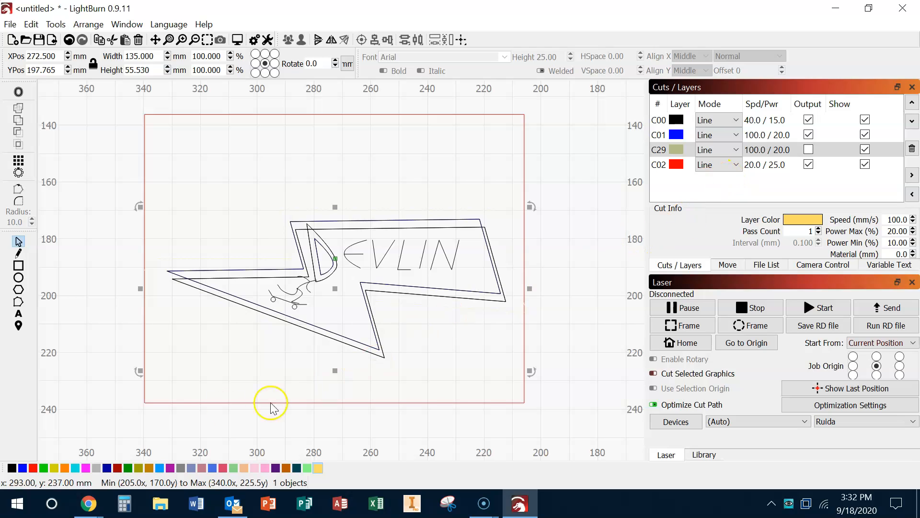
left_click(33, 468)
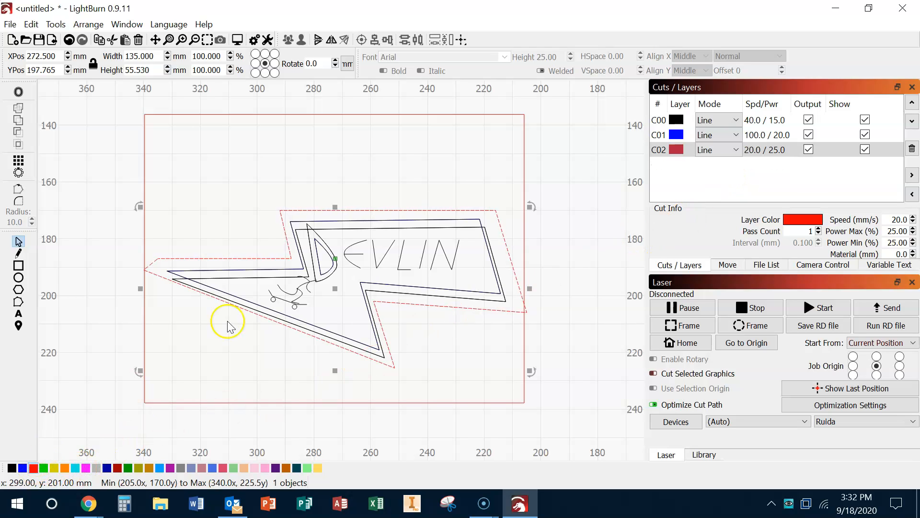
- Delete the rectangle that encloses the logo and its cut outline
left_click(209, 338)
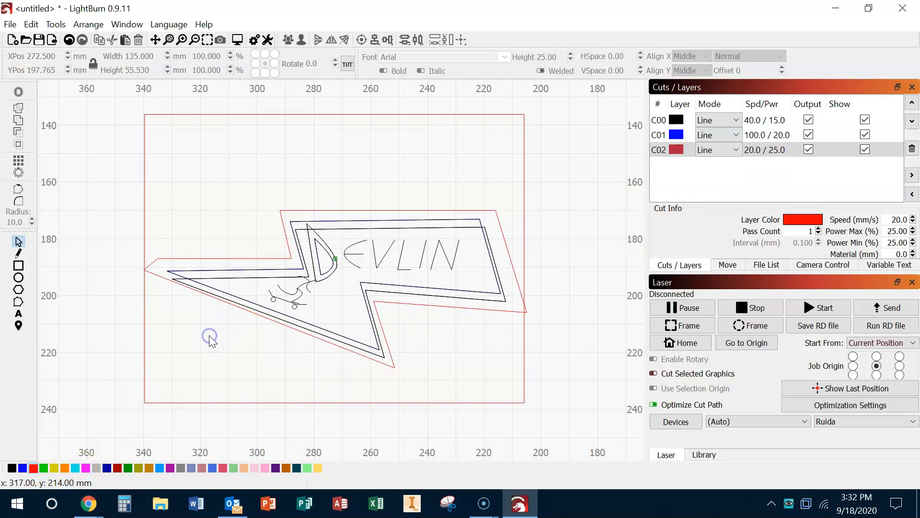
left_click(156, 116)
left_click(157, 117)
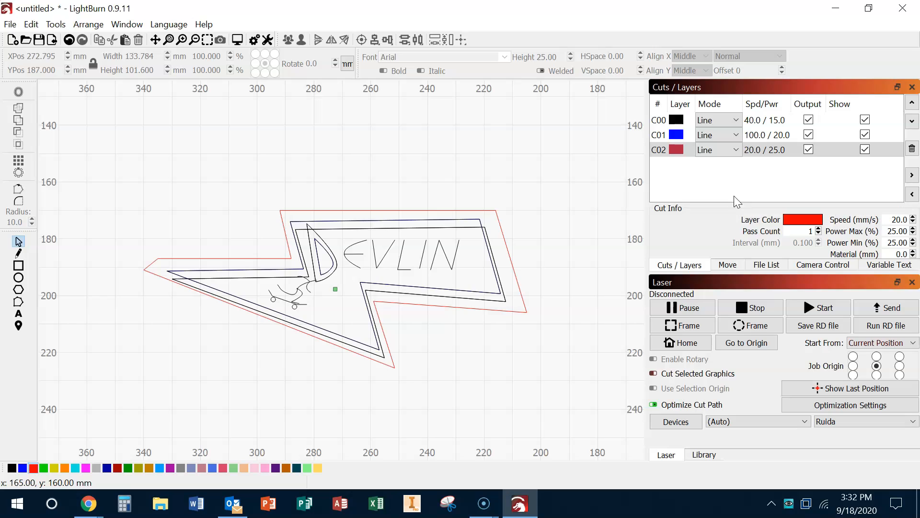
- Ungroup the imported lightning-bolt logo so its lines can be edited separately
left_click(677, 136)
left_click(326, 223)
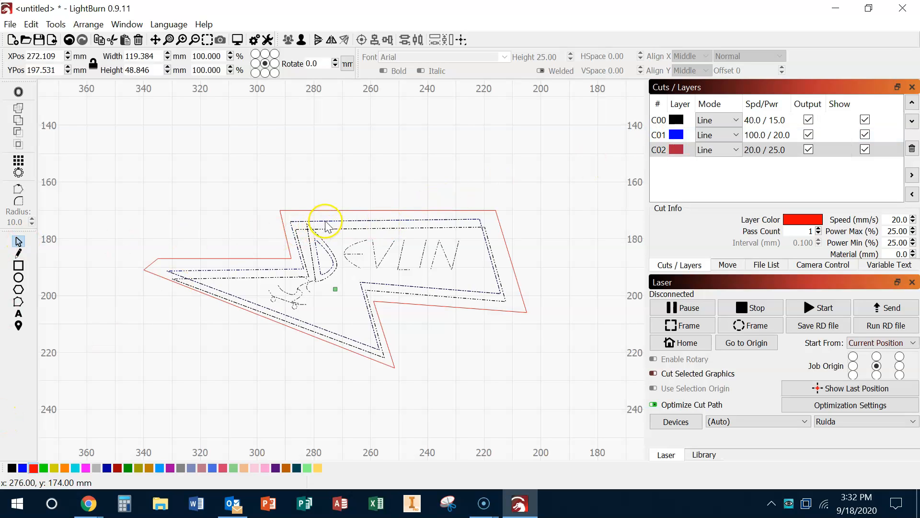
left_click(301, 418)
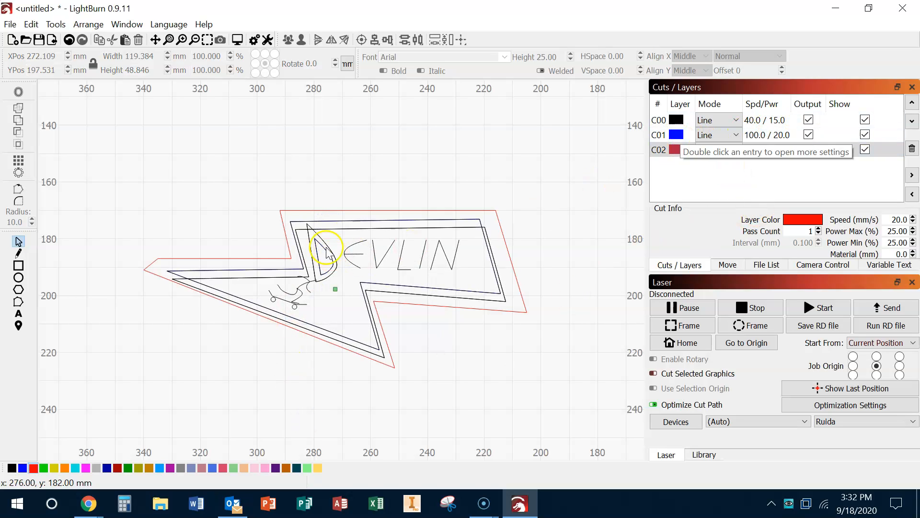
left_click(334, 223)
right_click(320, 232)
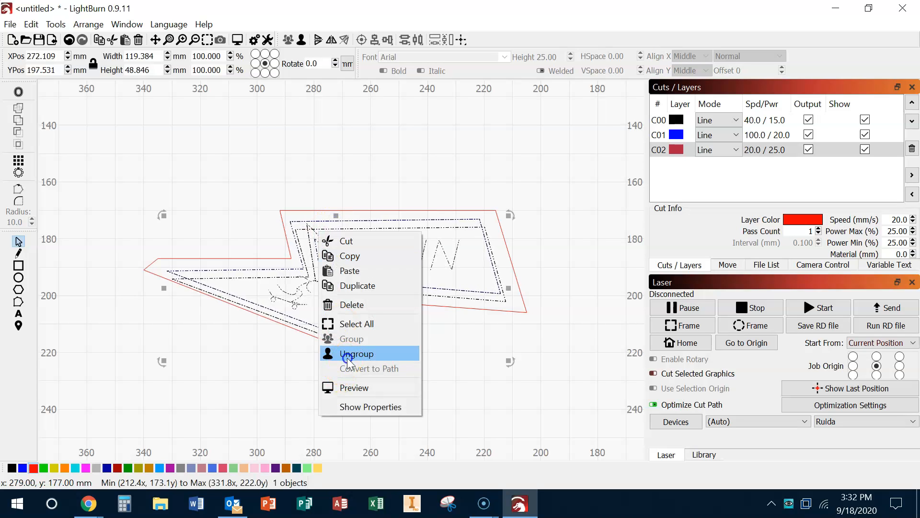
left_click(347, 355)
- Move the blue lightning-bolt outline to the black layer C00 and delete the blue layer C01
left_click(377, 222)
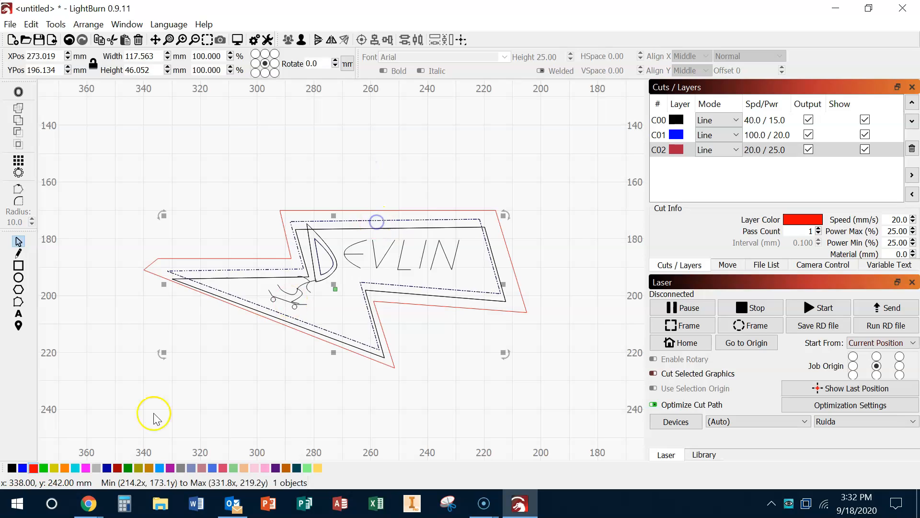
left_click(11, 467)
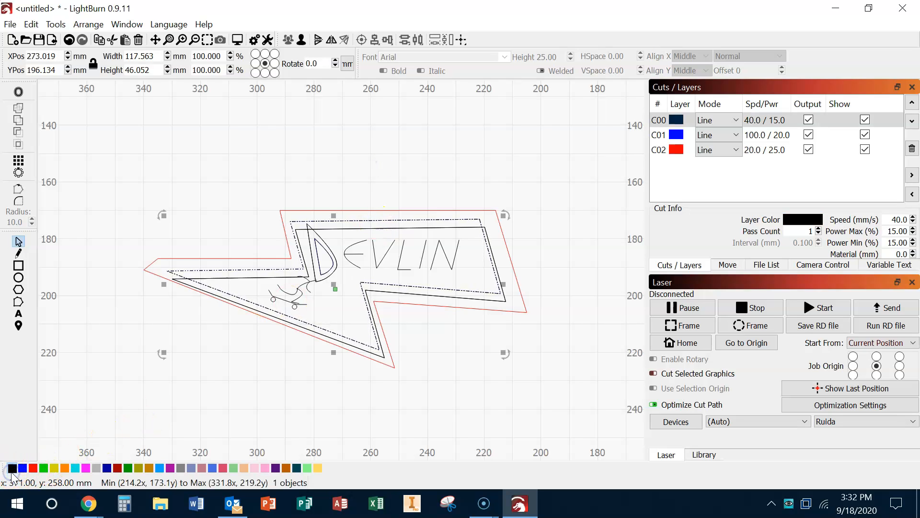
left_click(677, 136)
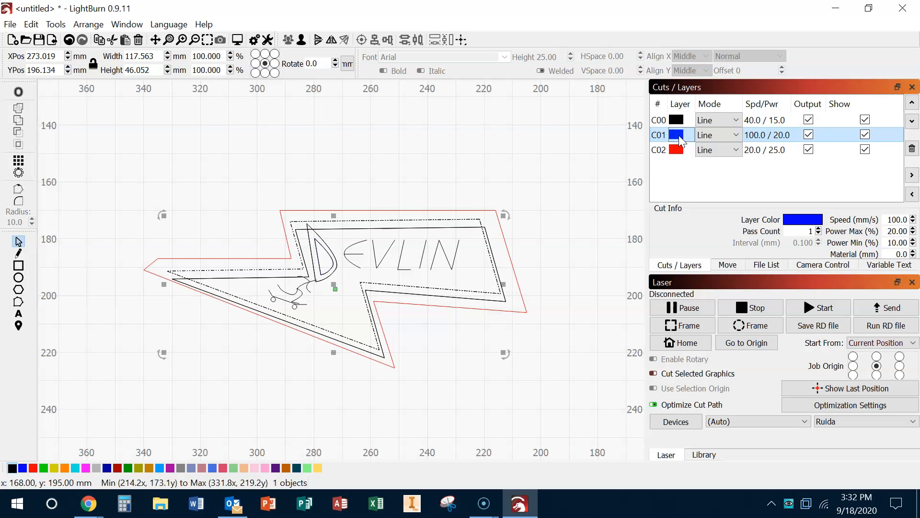
left_click(912, 149)
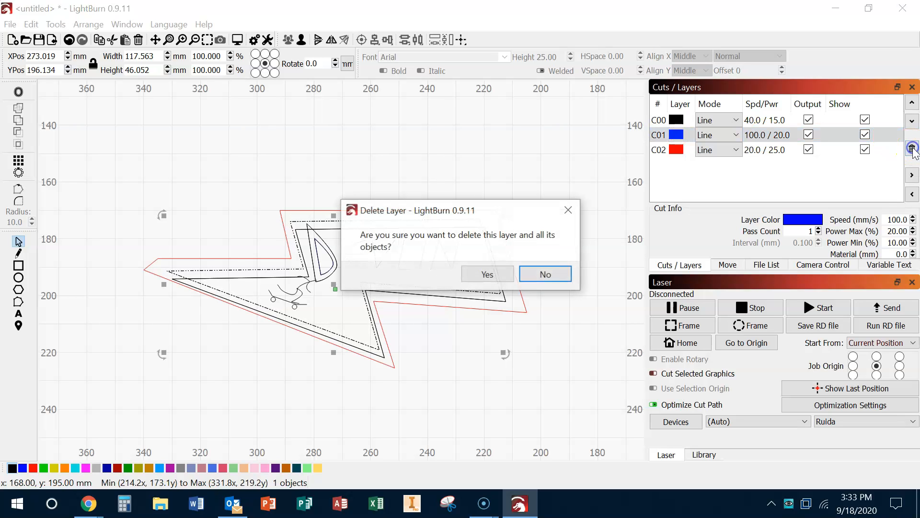
left_click(497, 277)
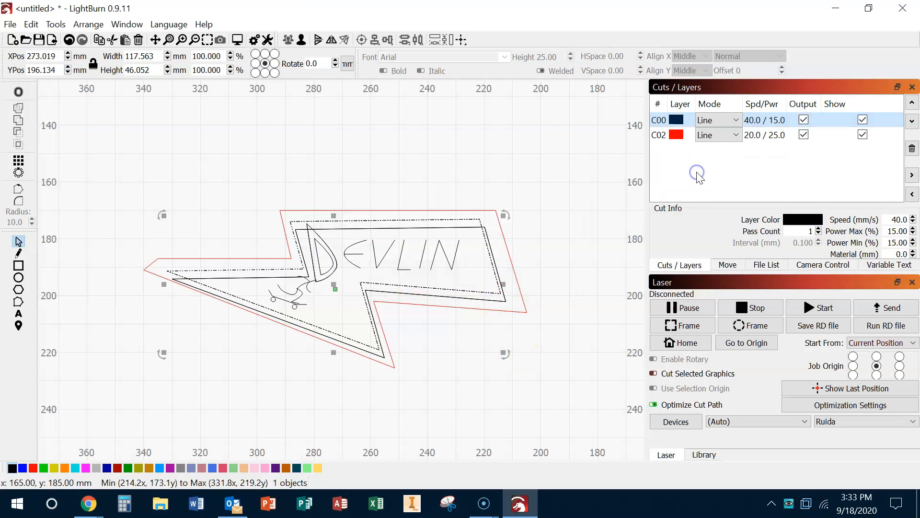
left_click(464, 370)
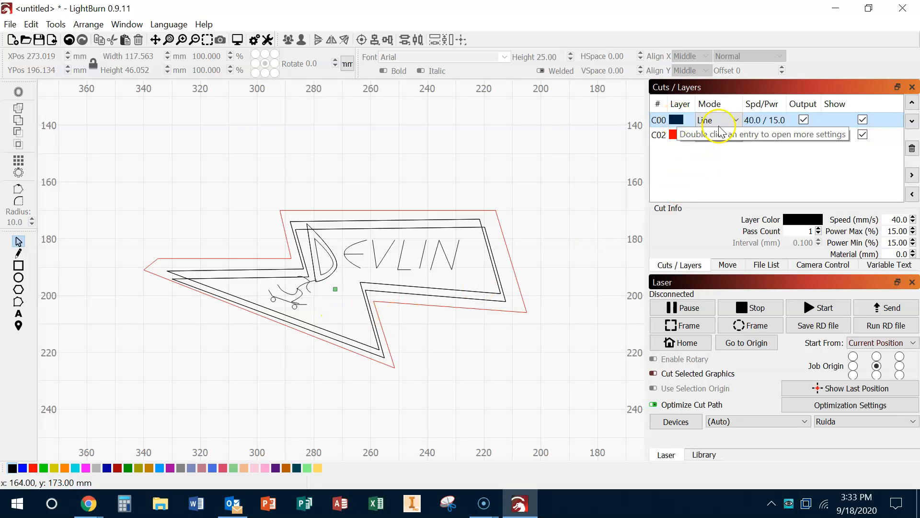
- Set the black layer C00 to a speed of 60 mm/sec with maximum and minimum power at 10%
double_click(757, 120)
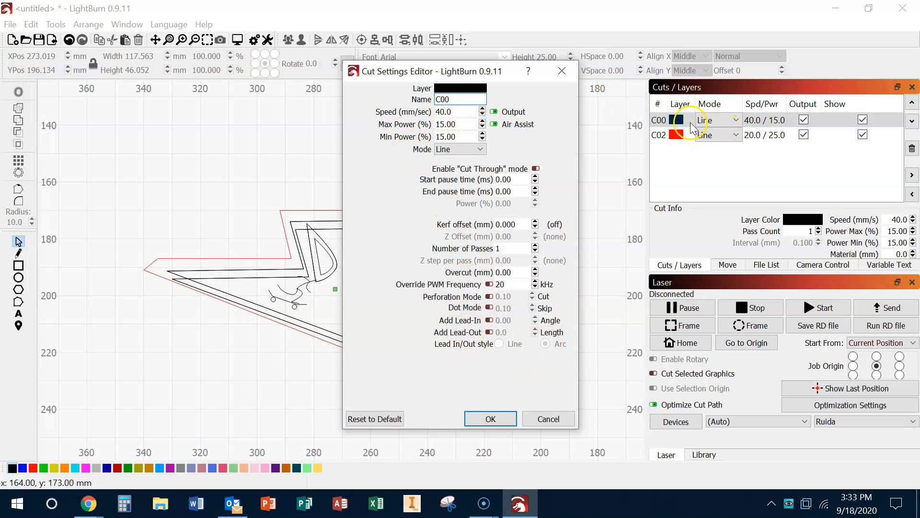
left_click(407, 113)
type("60")
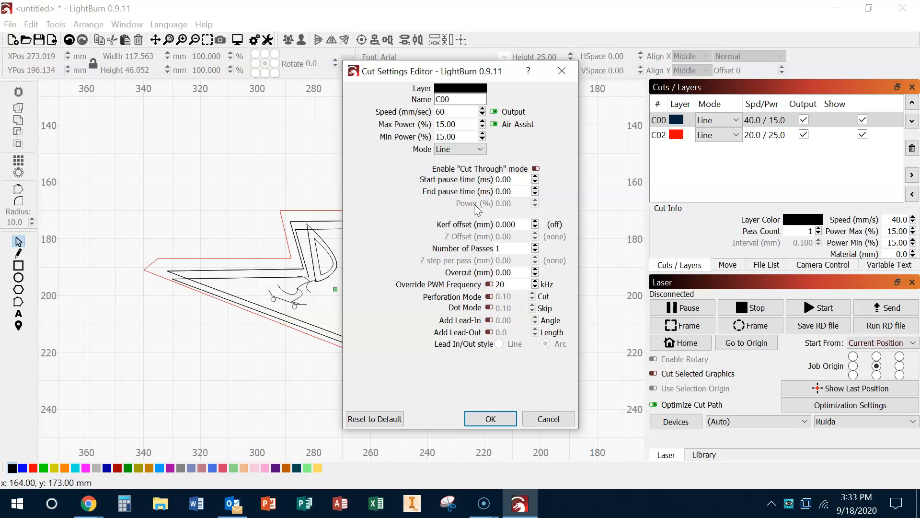
left_click(462, 123)
left_click(416, 125)
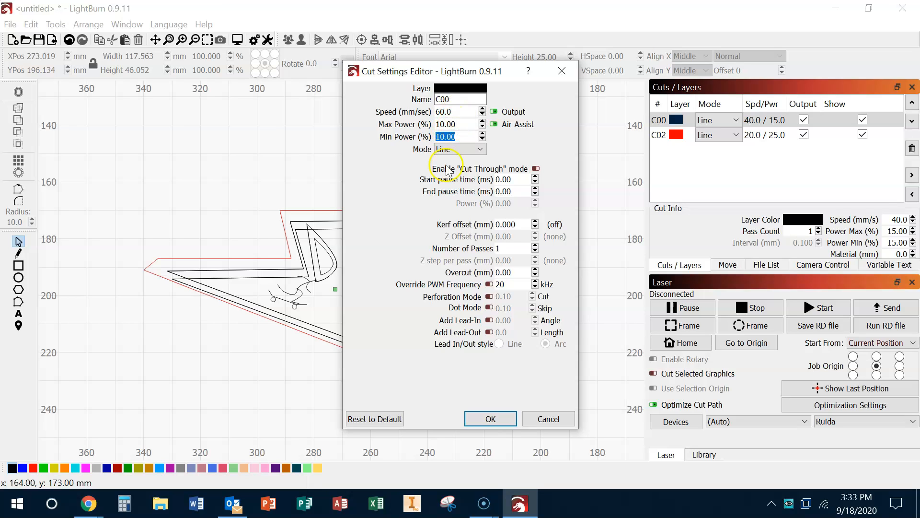
left_click(531, 399)
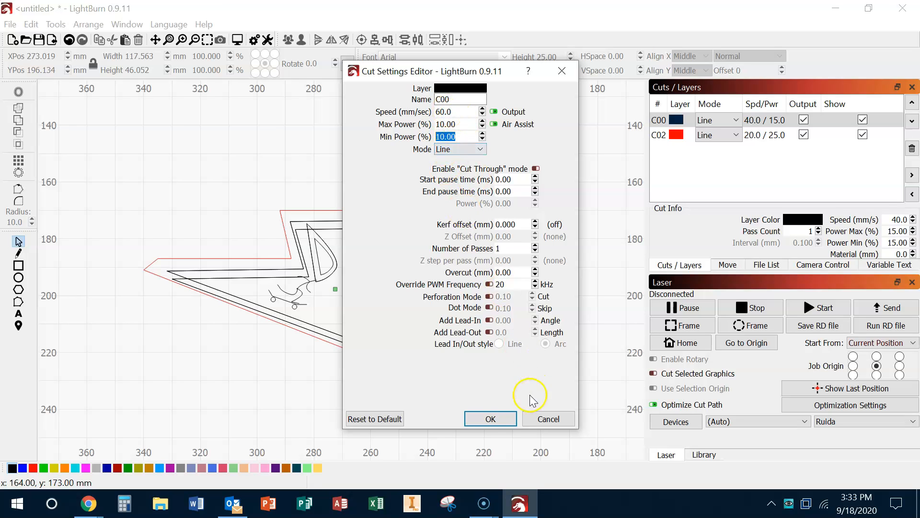
left_click(488, 419)
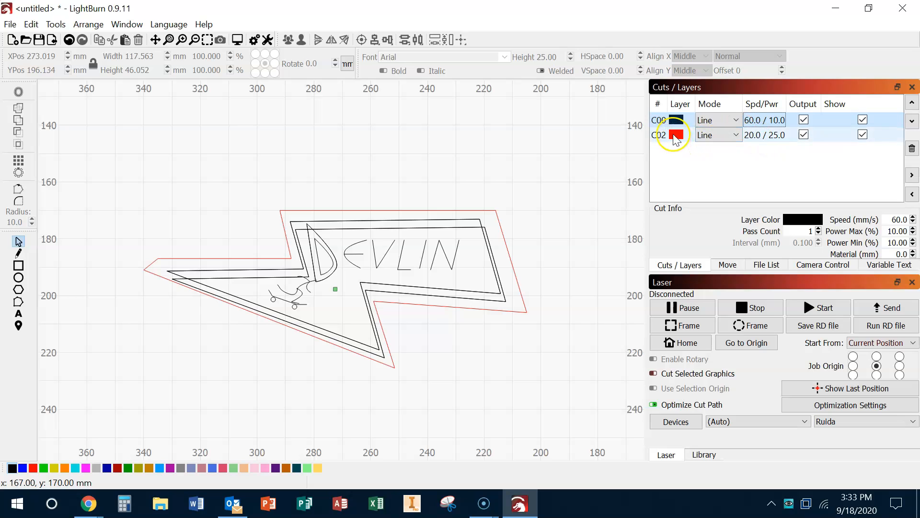
- Set the maximum and minimum power of the red cut layer C02 to 20%, keeping its speed at 20 mm/sec
double_click(765, 139)
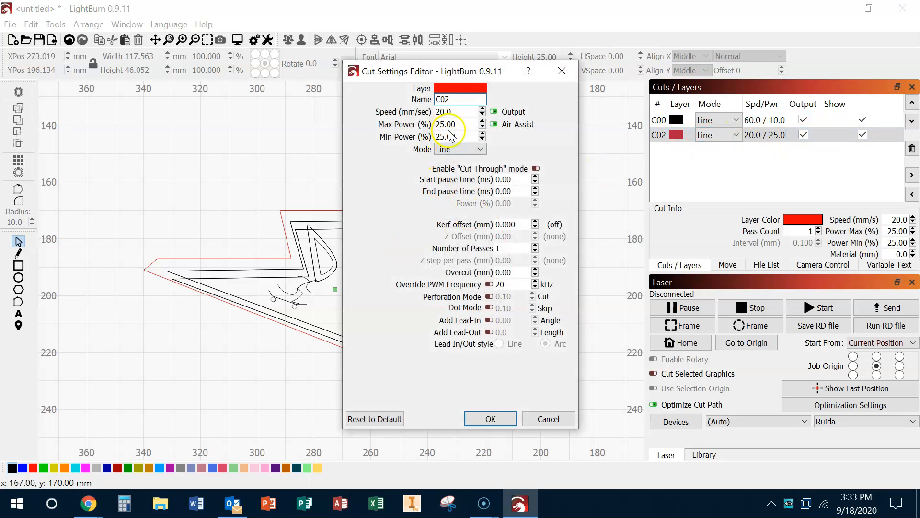
left_click(462, 112)
double_click(461, 112)
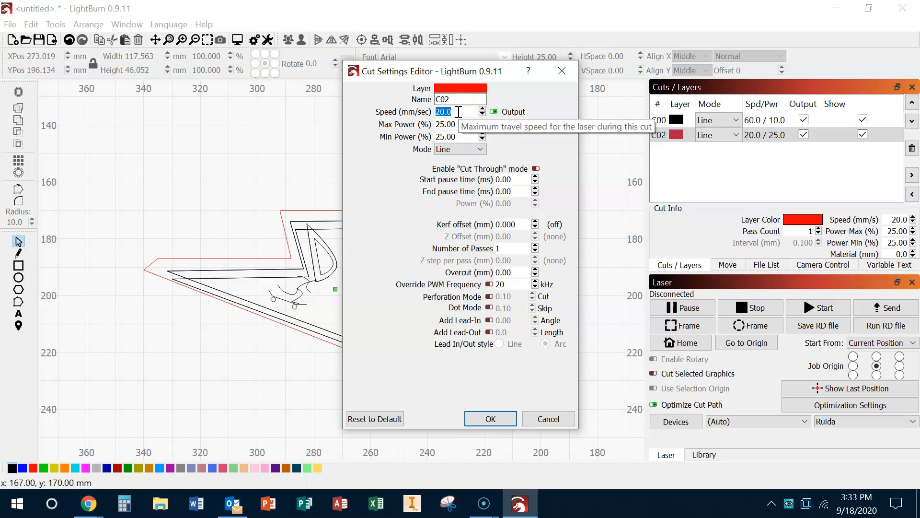
double_click(442, 125)
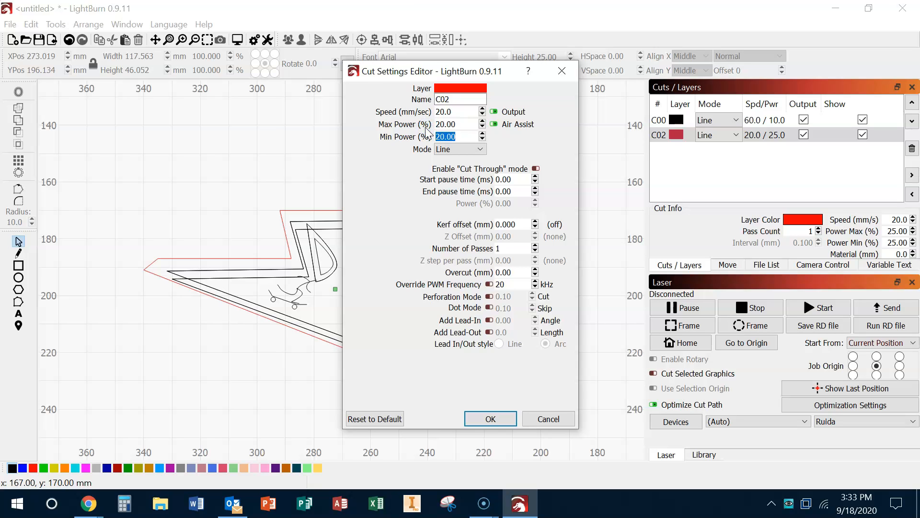
left_click(495, 422)
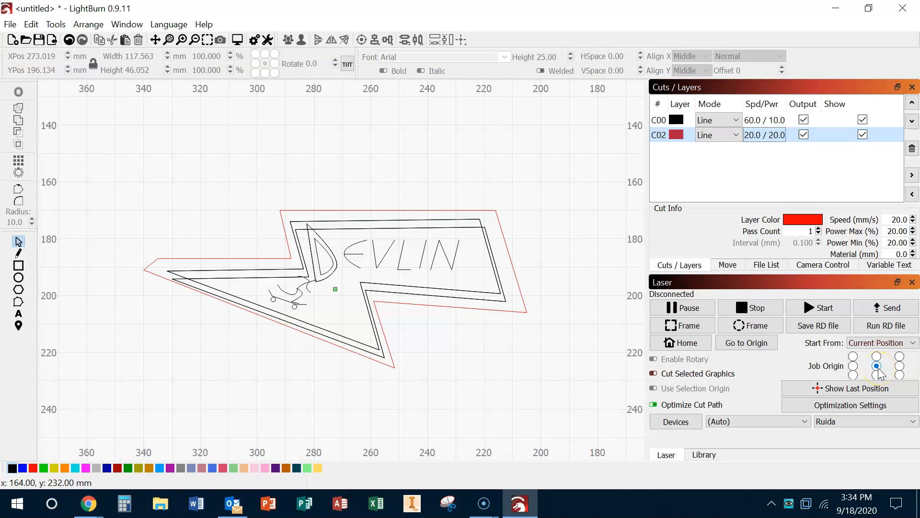
- Try the lower-left job origin, and open the RD file save dialog and leave it without saving
left_click(853, 376)
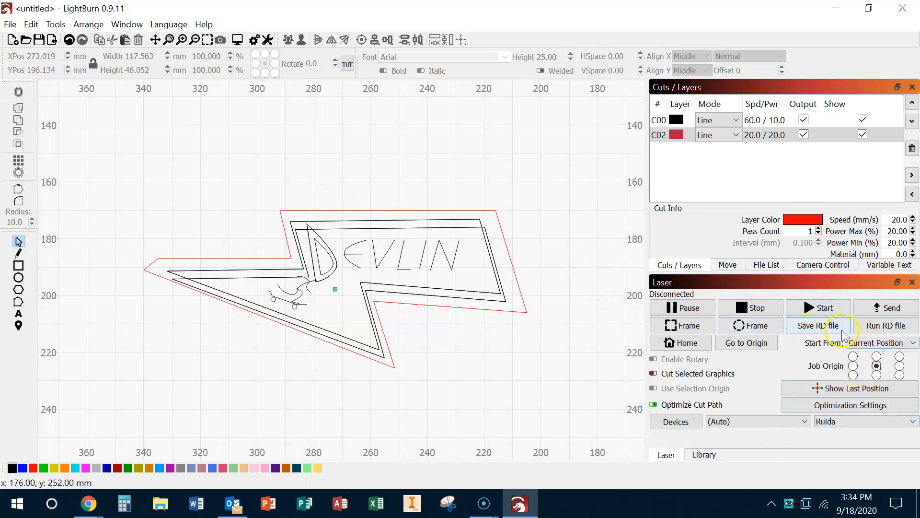
left_click(823, 325)
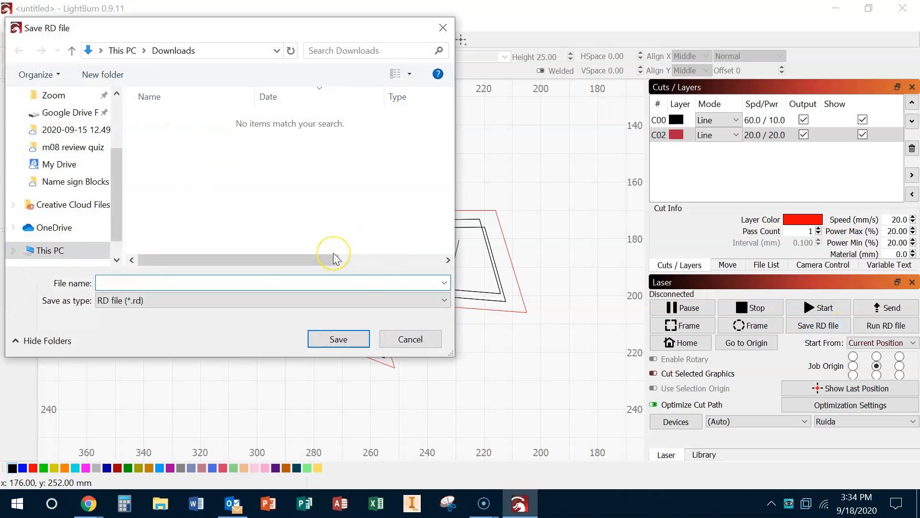
left_click(412, 339)
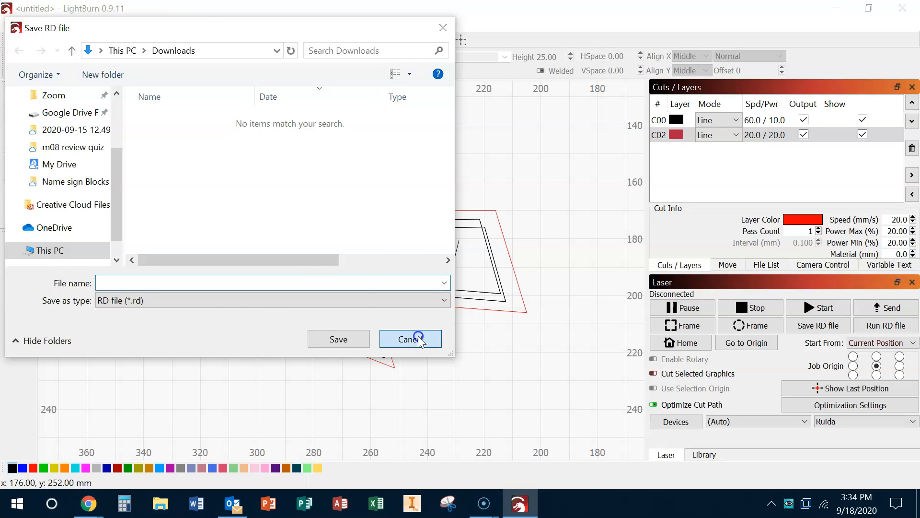